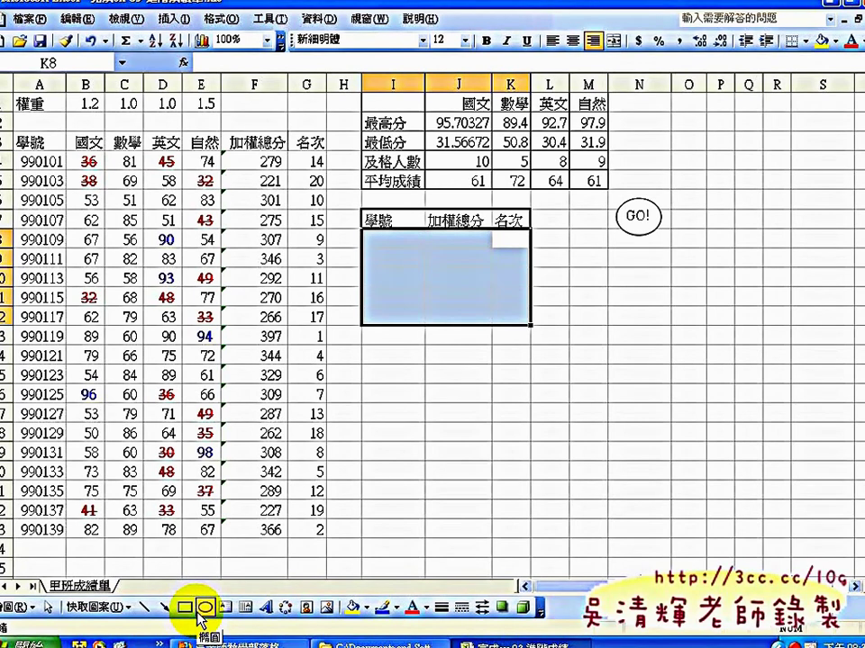
- Draw a small rounded-rectangle AutoShape beside the ranking table, below the GO! callout
left_click(105, 609)
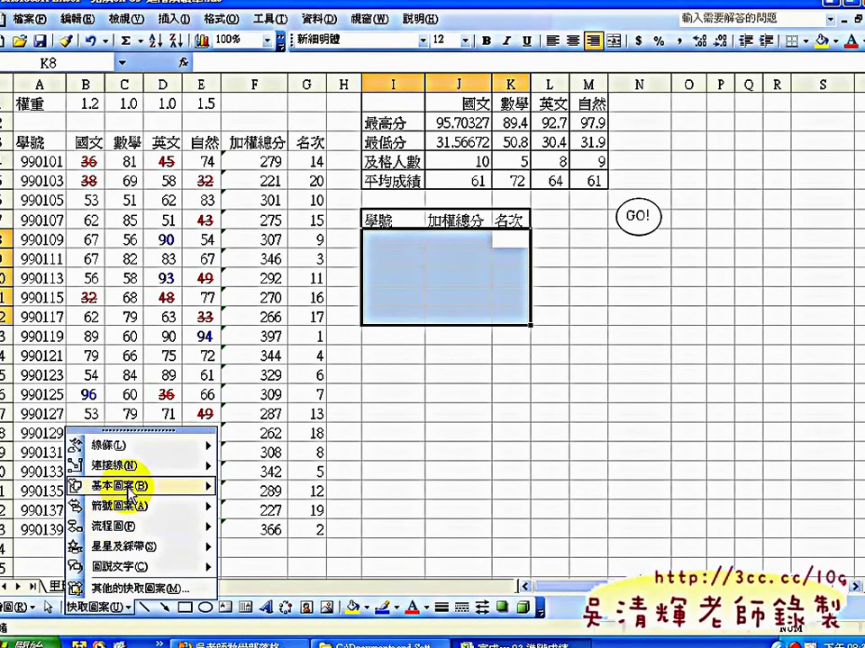
mouse_move(209, 487)
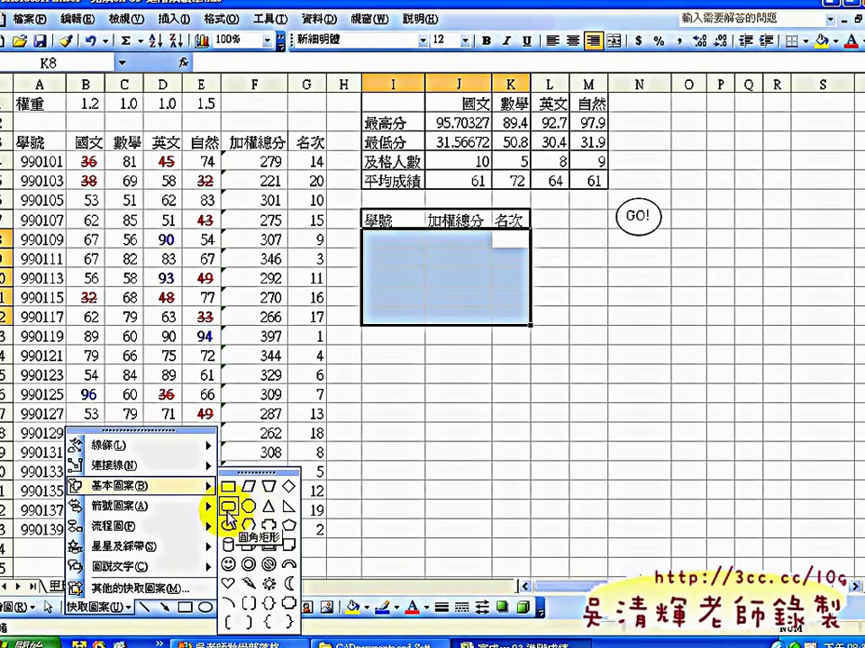
left_click(230, 509)
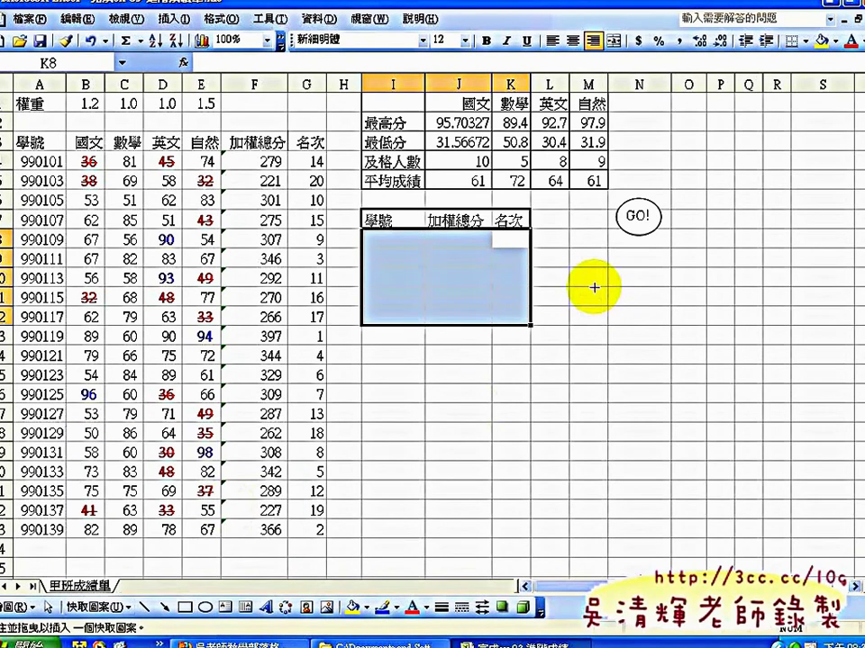
mouse_move(596, 265)
left_mouse_down()
mouse_move(635, 286)
mouse_move(658, 288)
left_mouse_up()
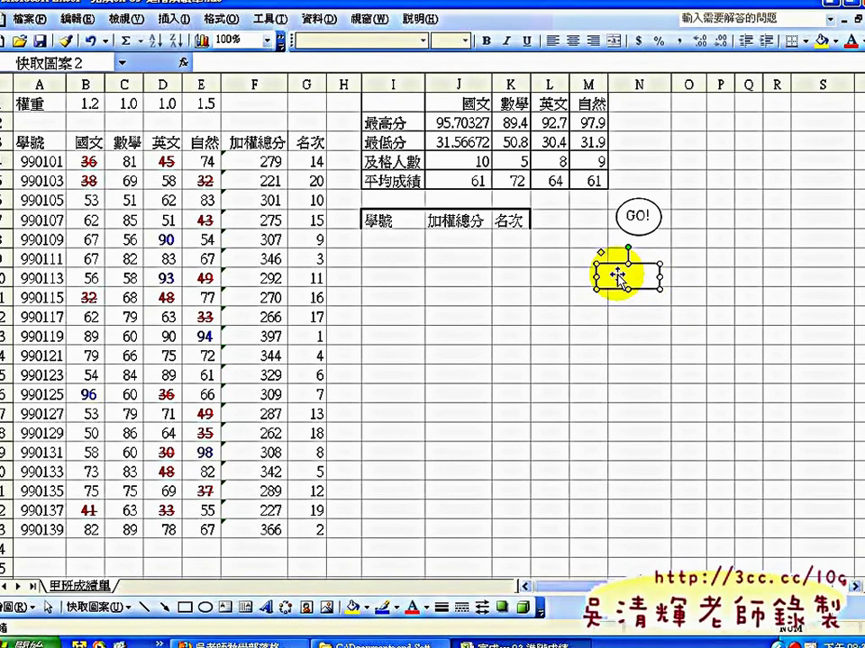
- Give the rectangle a rose-pink fill and outline, then shift it left and widen it
left_click(369, 610)
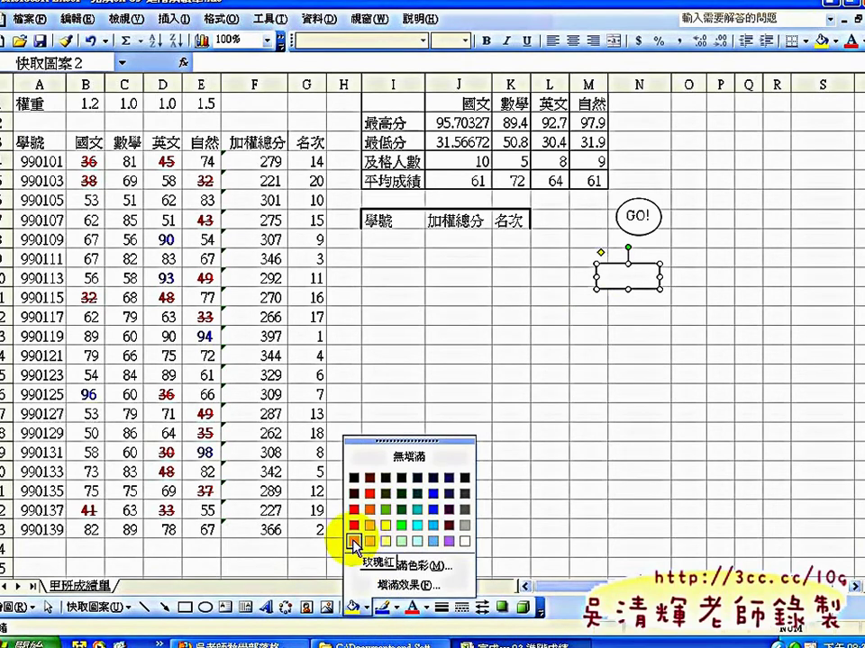
left_click(354, 541)
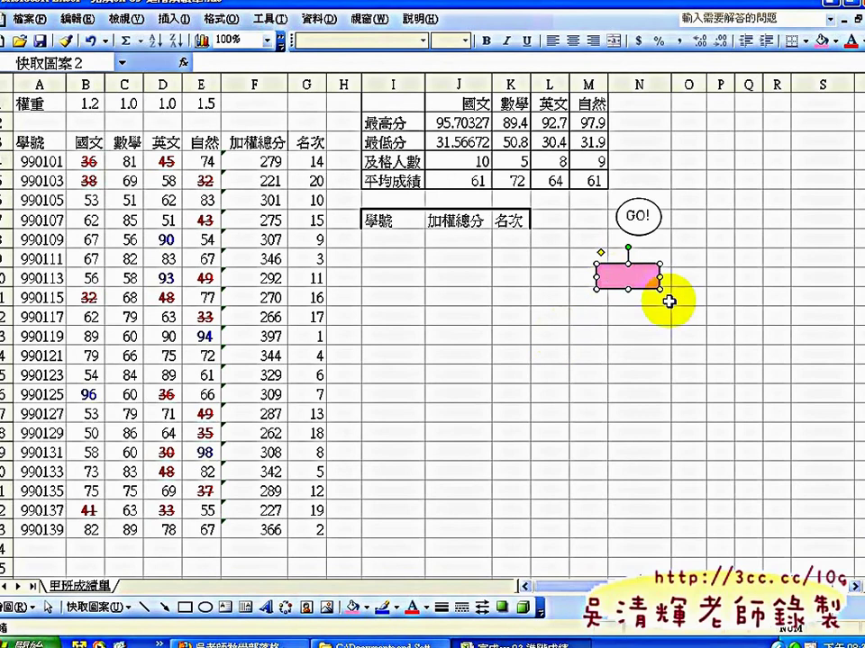
left_click(395, 608)
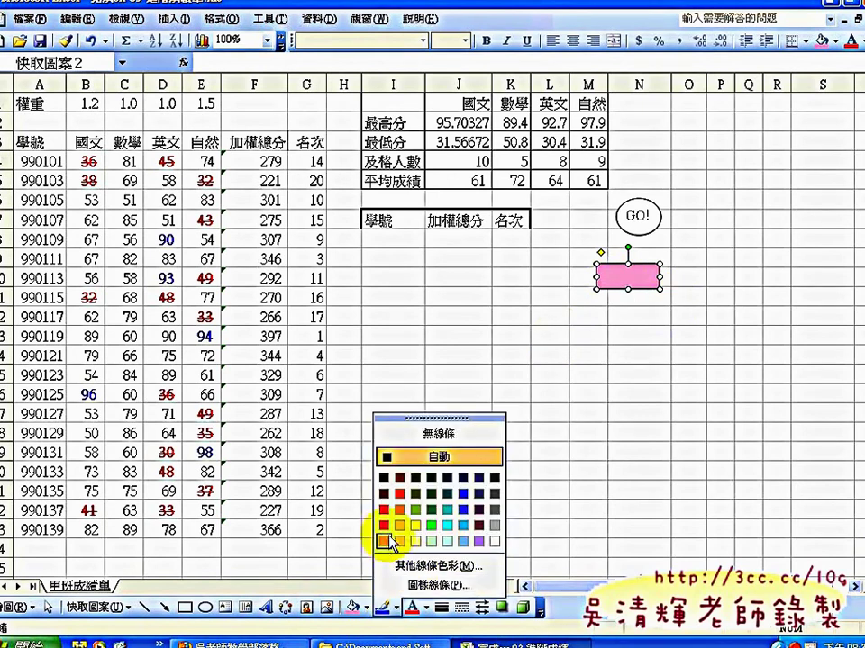
left_click(384, 541)
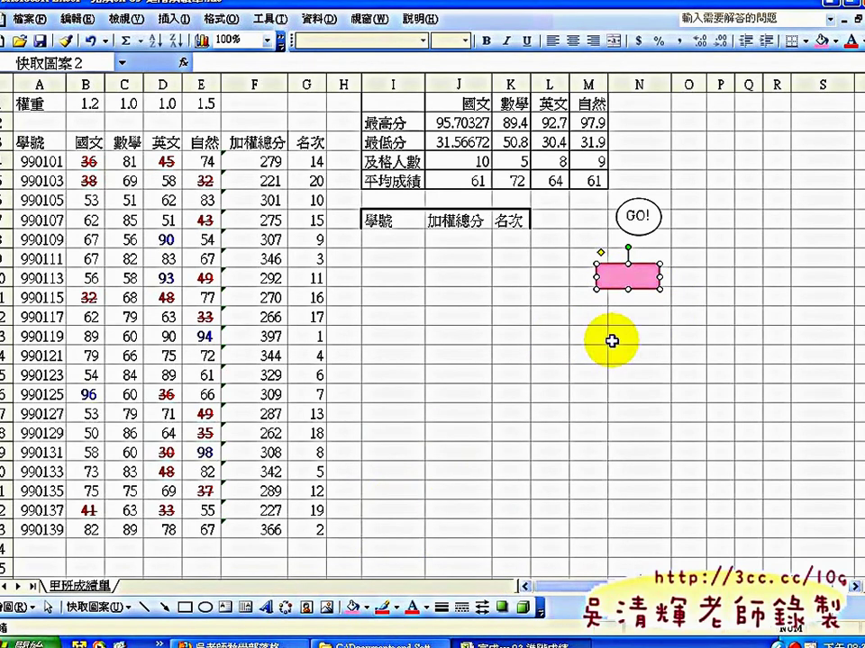
left_click_drag(640, 271, 554, 257)
left_click_drag(614, 263, 627, 263)
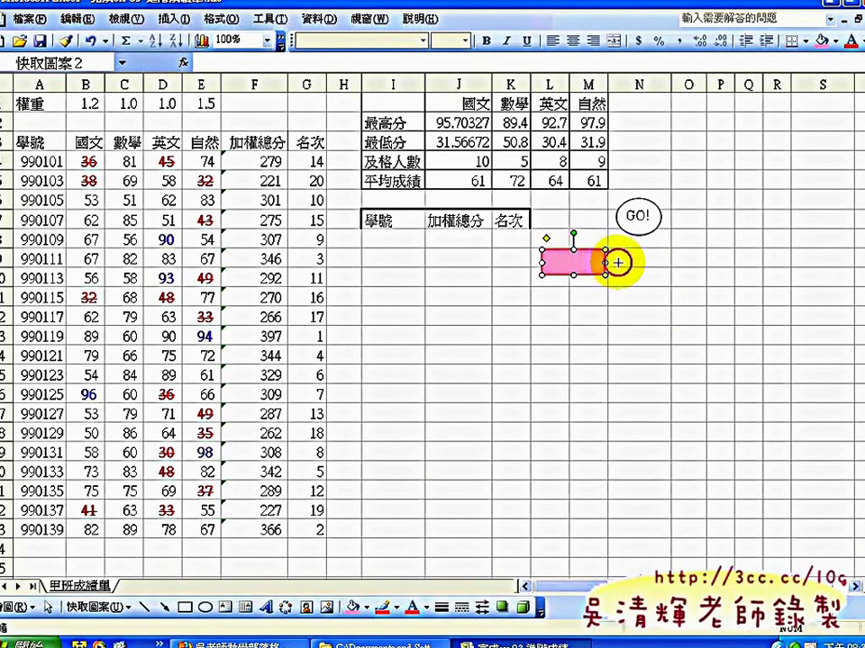
- Add a centred 確定 label to the pink rectangle and change its font colour
right_click(586, 263)
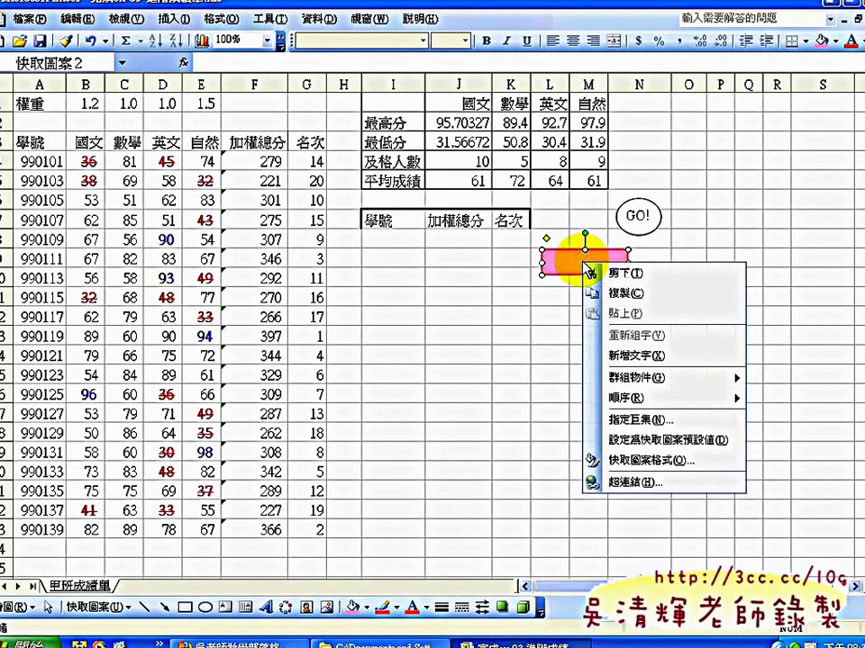
left_click(617, 357)
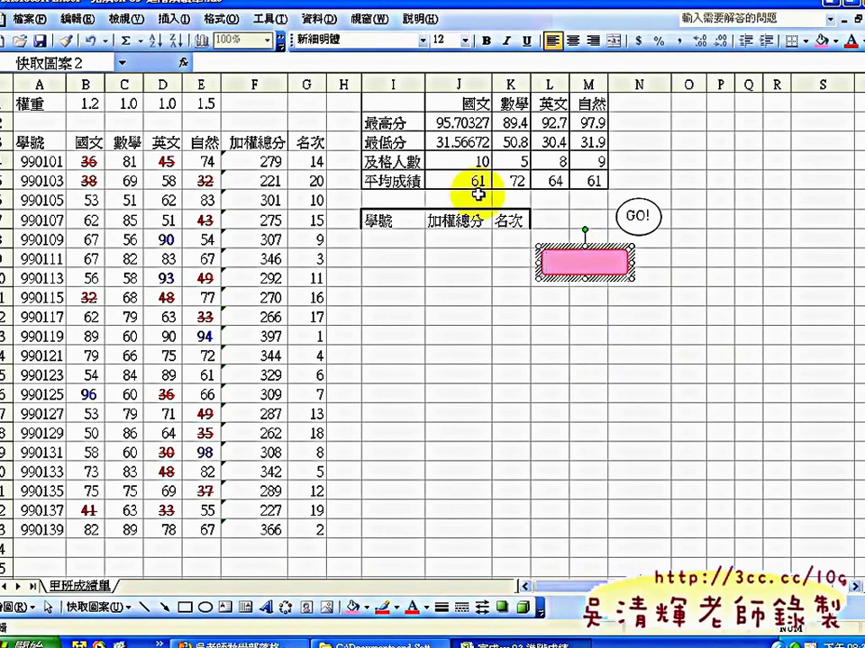
left_click(573, 39)
type("鄭")
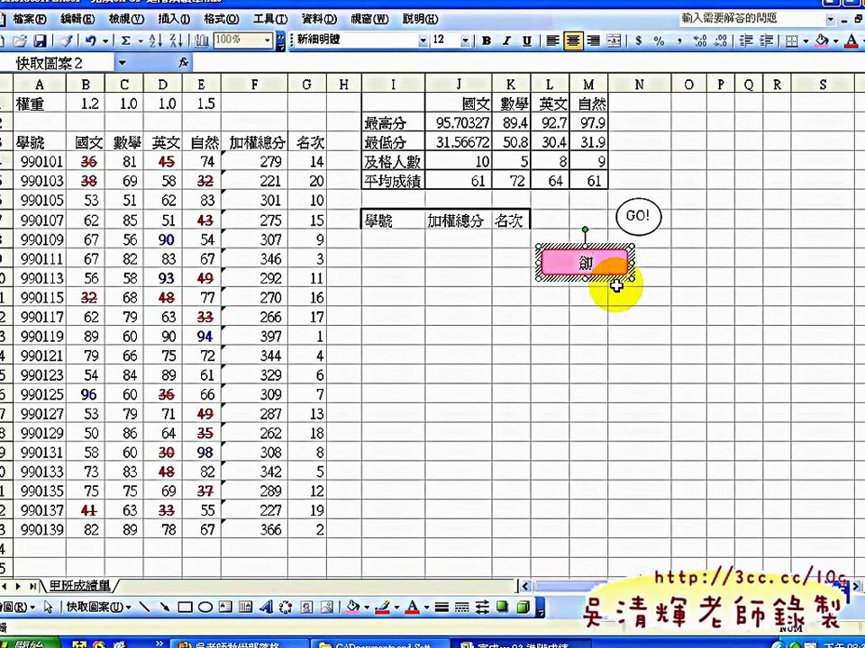
type("2u4")
left_click_drag(605, 268, 551, 263)
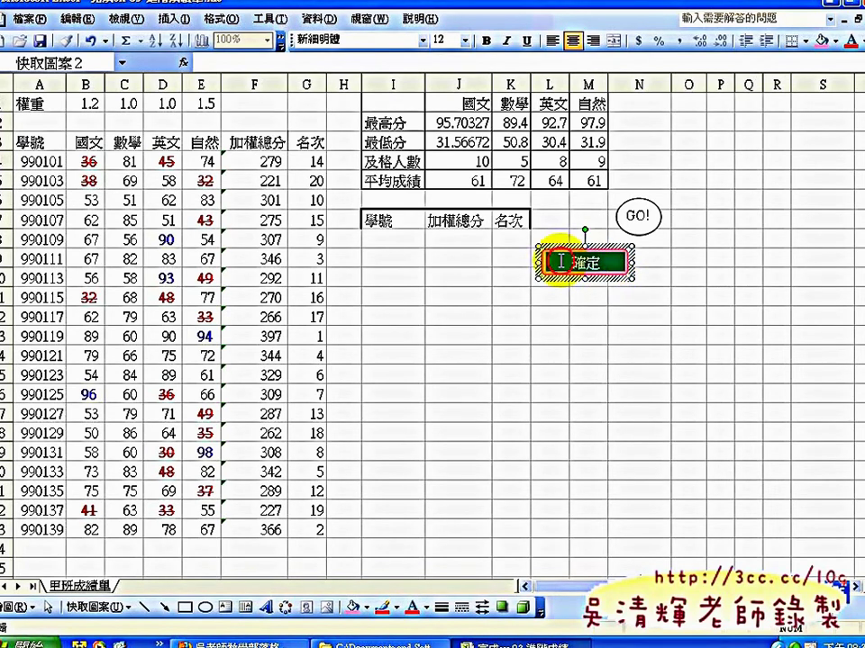
left_click(858, 40)
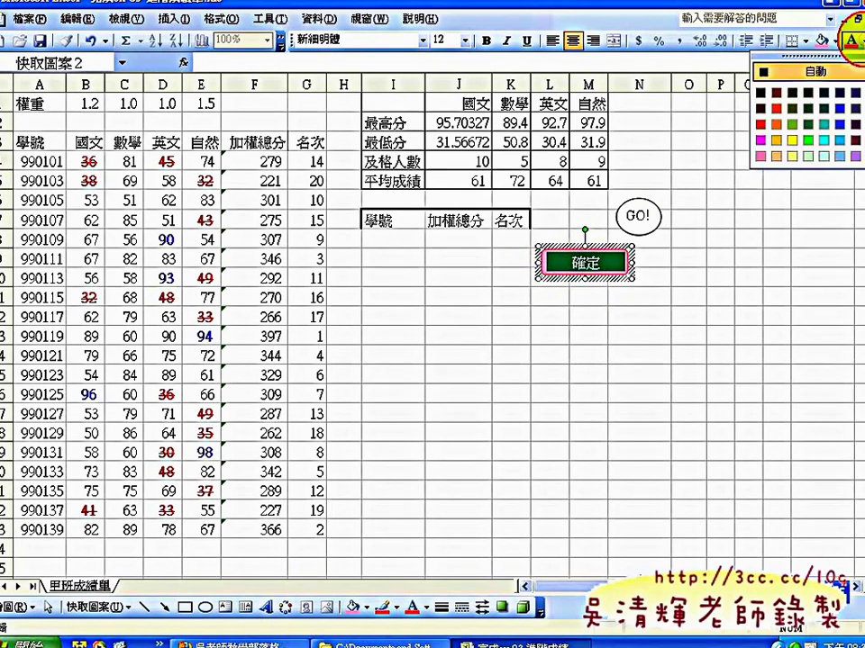
left_click(843, 123)
left_click(638, 333)
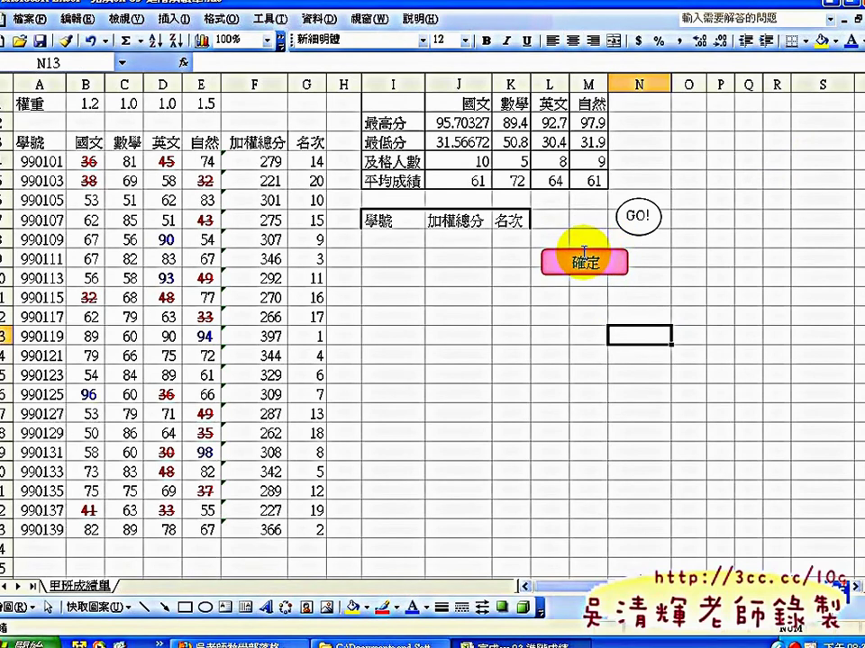
- Assign Macro2 to the pink 確定 shape
left_click(584, 253)
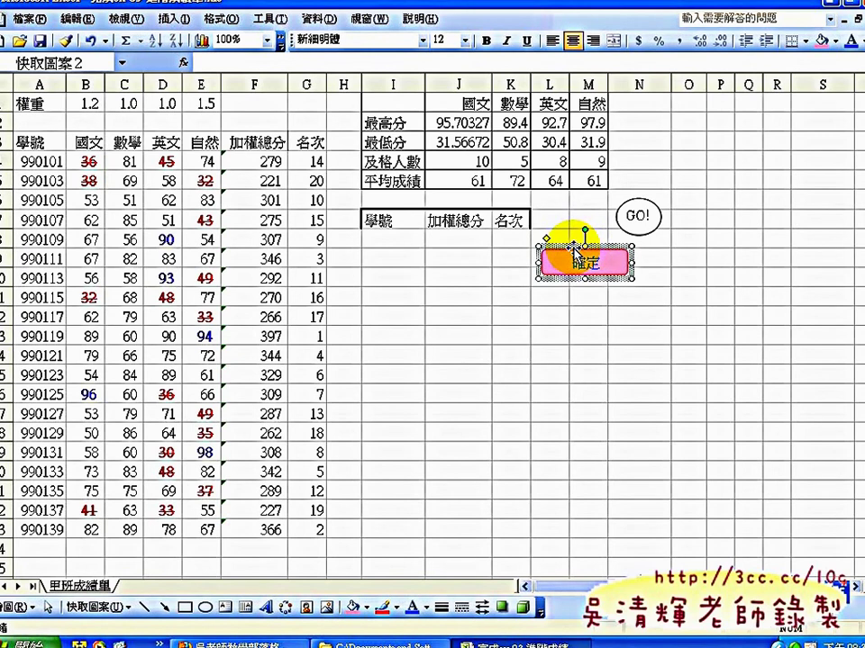
left_click(686, 271)
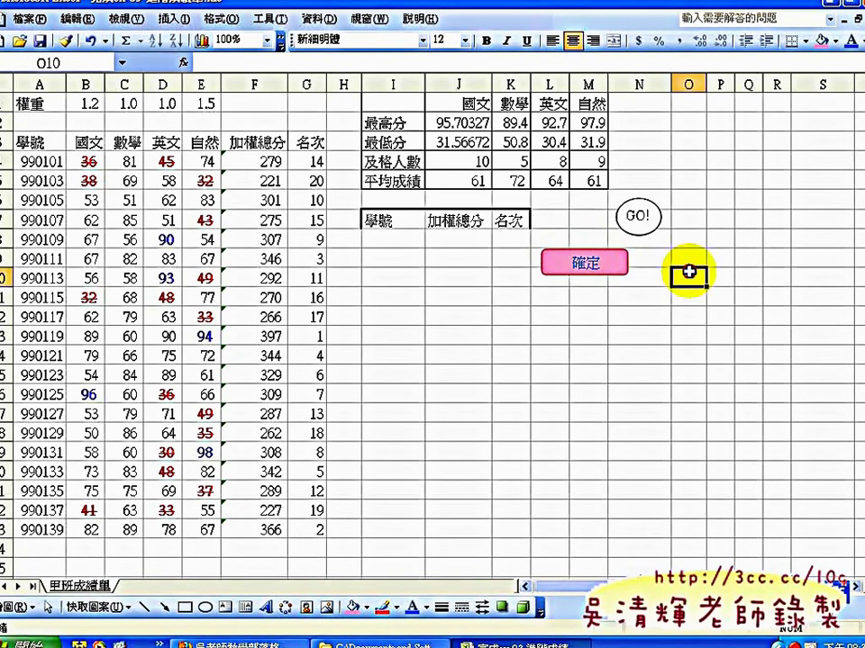
left_click(589, 257)
right_click(594, 263)
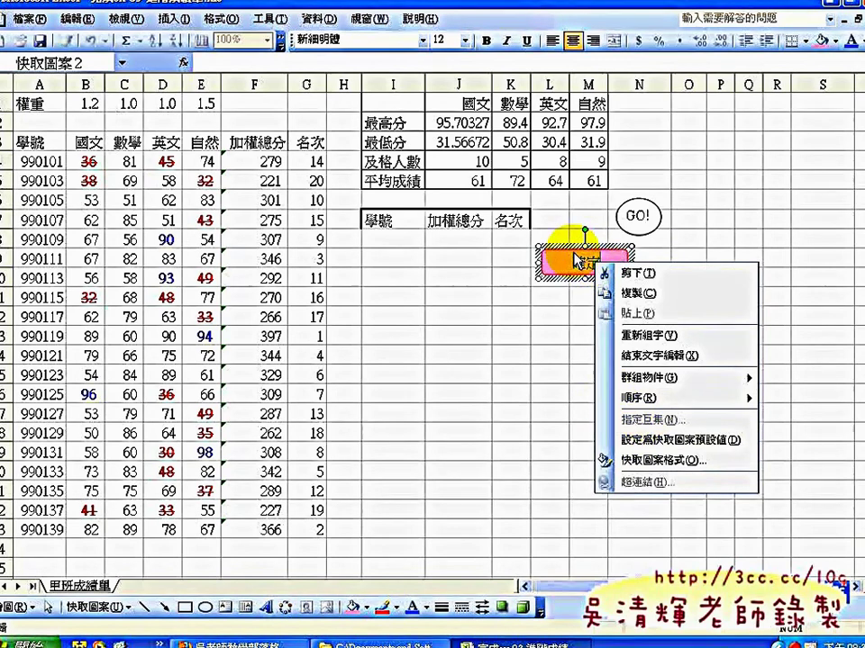
left_click(560, 254)
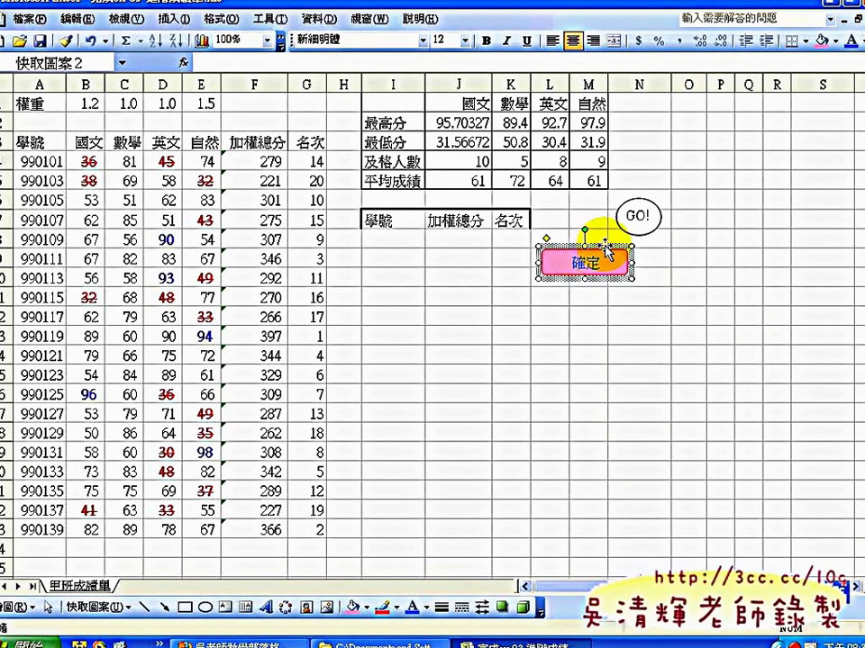
right_click(606, 251)
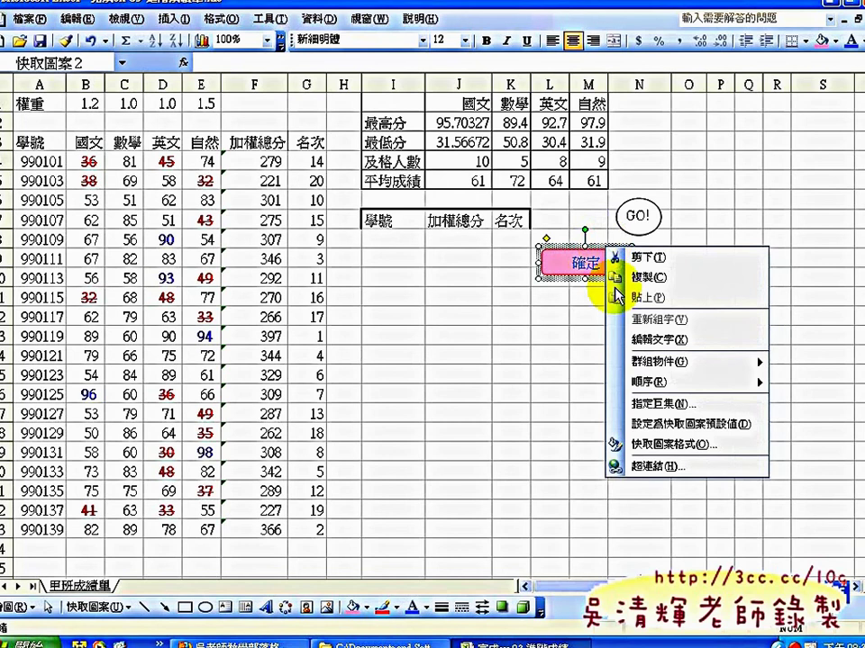
left_click(665, 402)
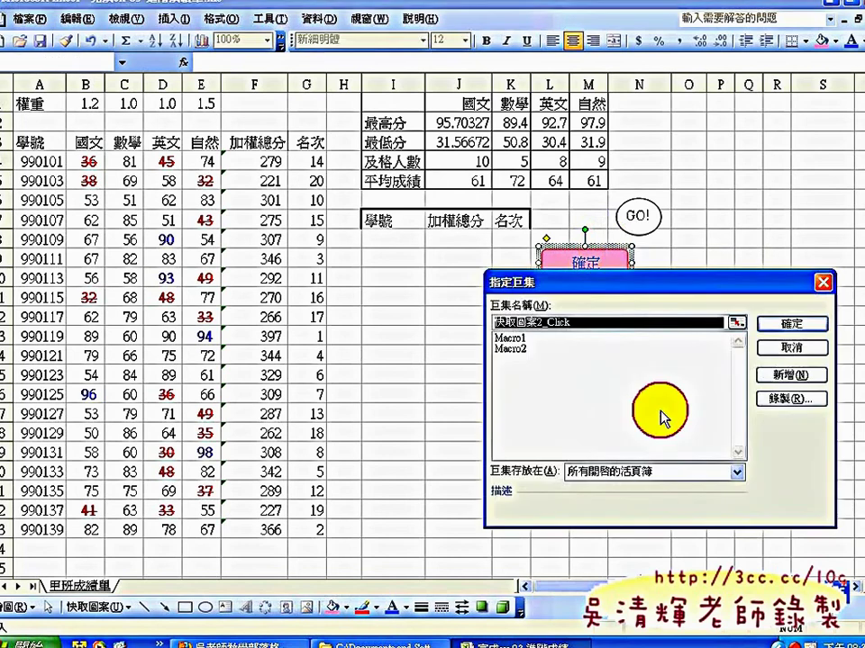
left_click(506, 349)
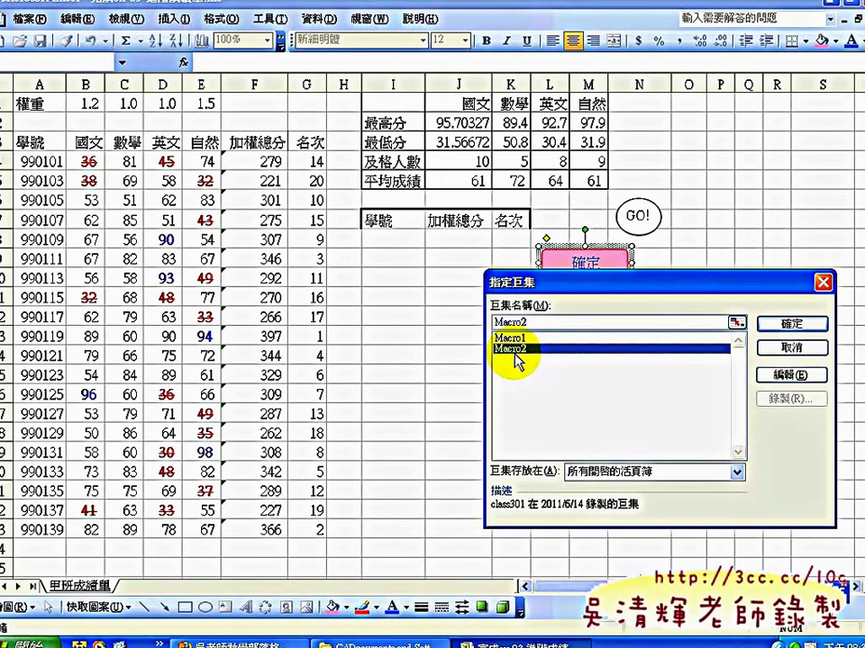
left_click(780, 323)
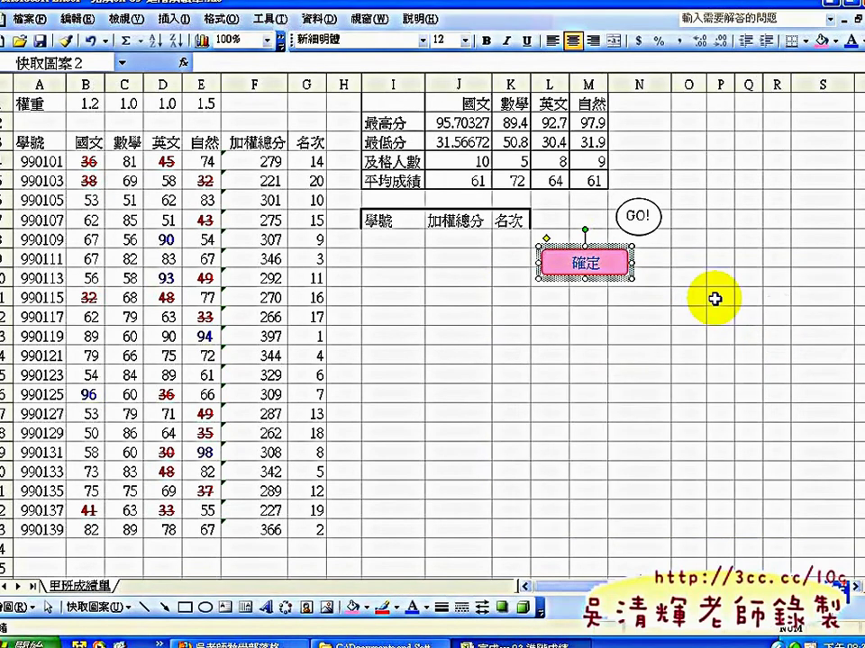
- Run Macro2 from the 確定 button to list the top five students, 397 down to 342
left_click(602, 333)
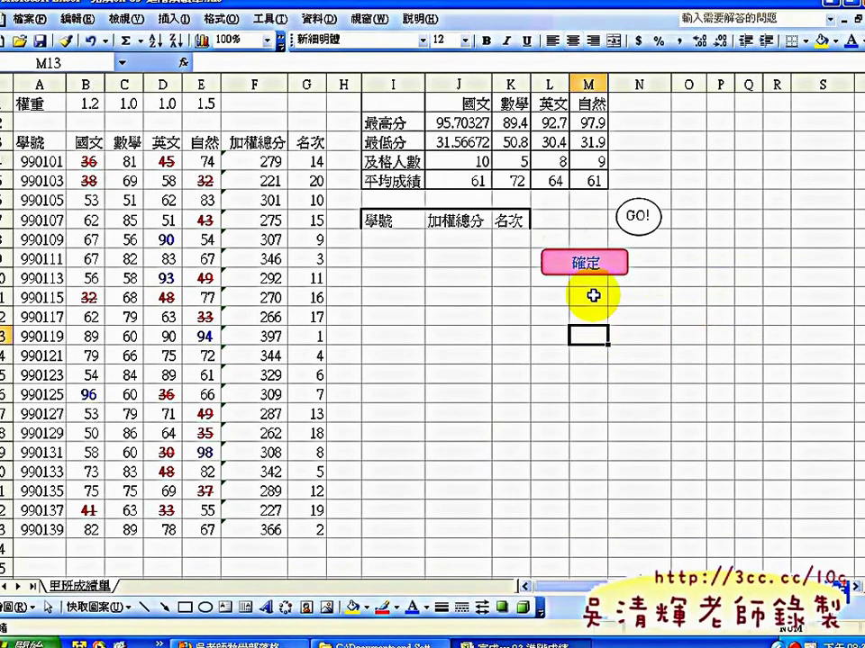
left_click(594, 263)
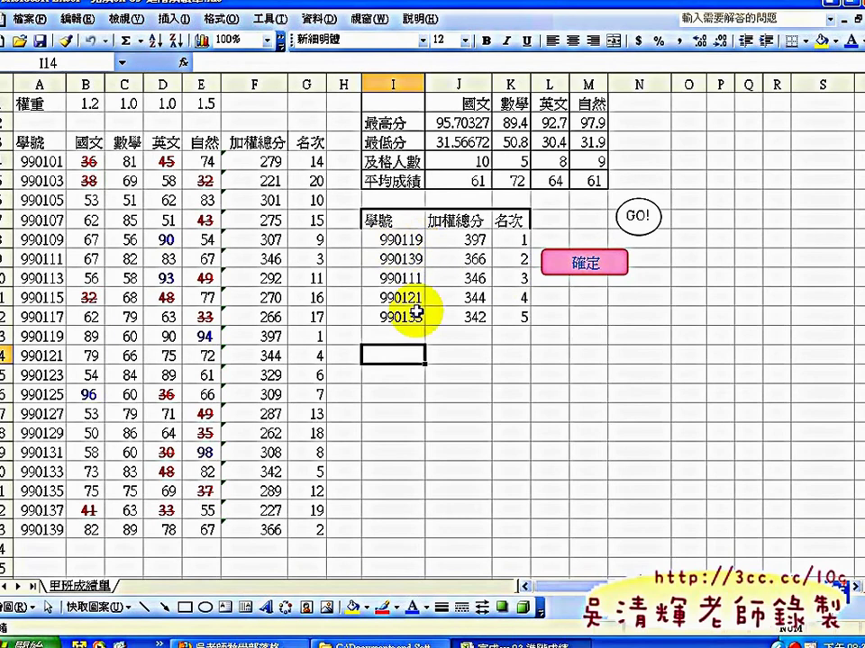
- Start recording a new macro named Macro3
left_click(282, 20)
mouse_move(339, 248)
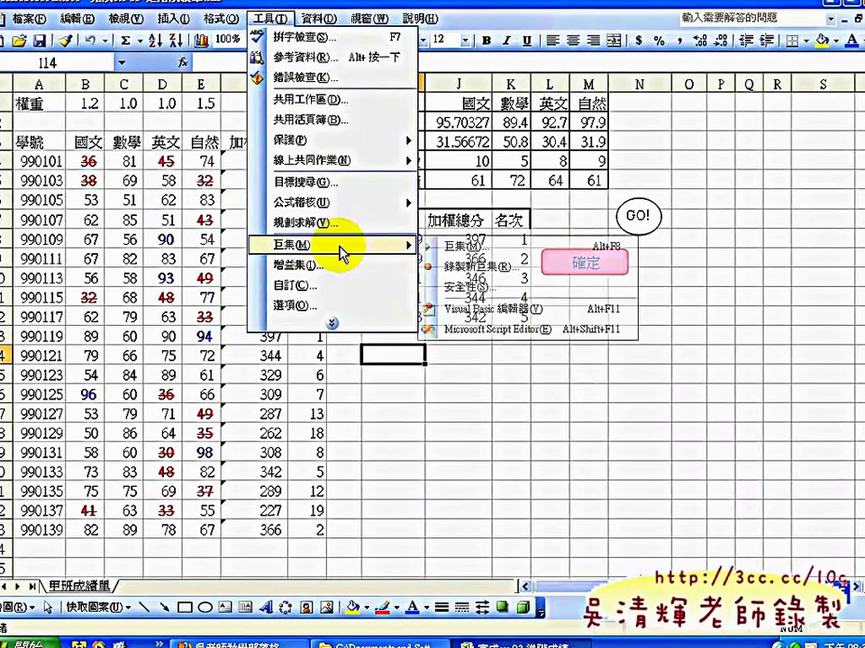
left_click(456, 270)
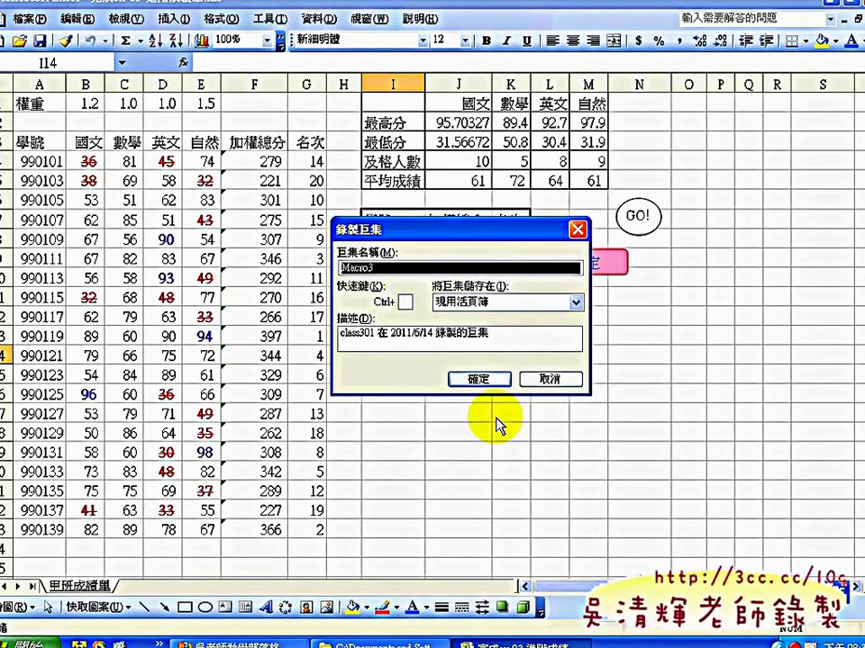
left_click(488, 380)
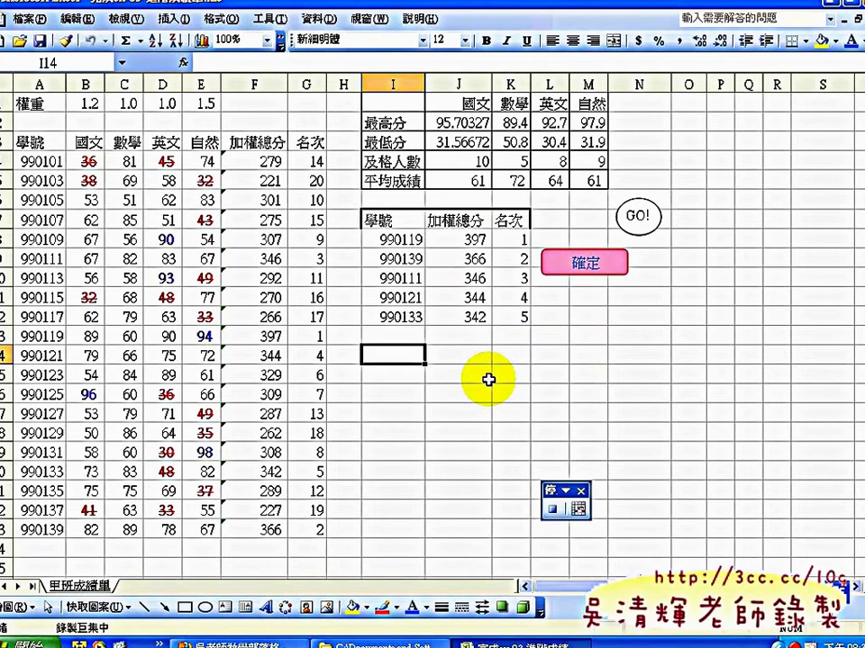
- Clear the filled top-5 results block, then stop recording
left_click_drag(394, 239, 504, 316)
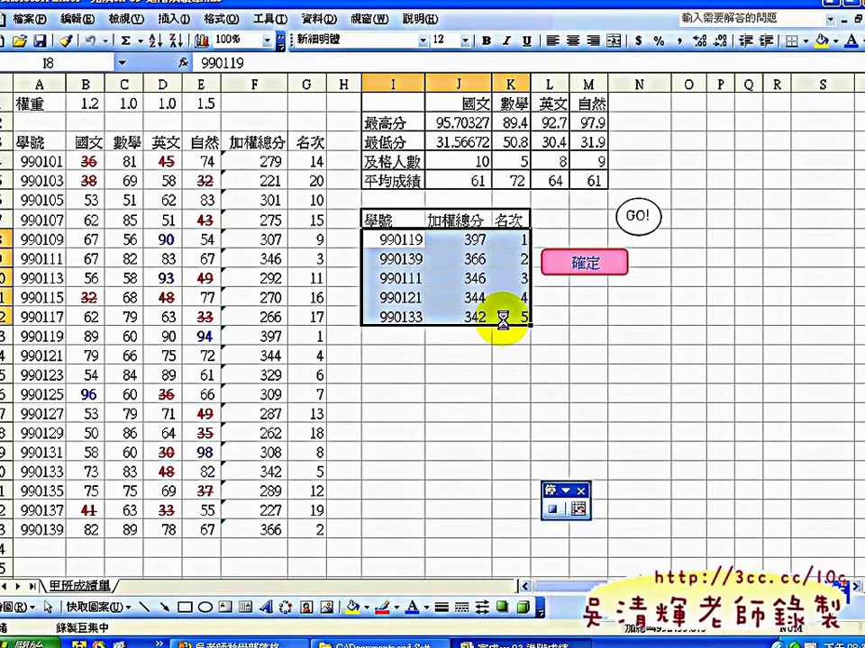
key("Delete")
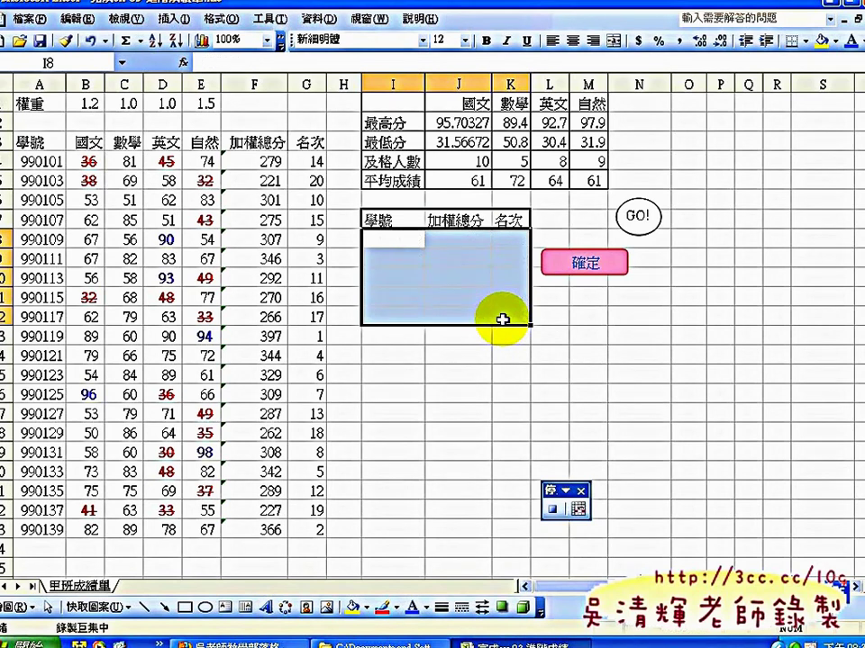
left_click(553, 509)
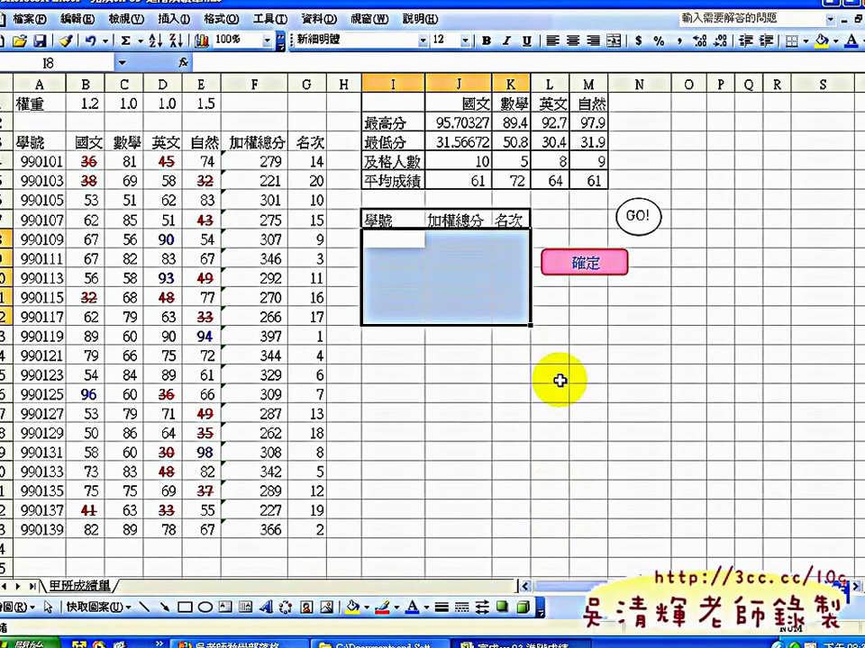
- Draw a second rounded rectangle just below the 確定 button
left_click(115, 607)
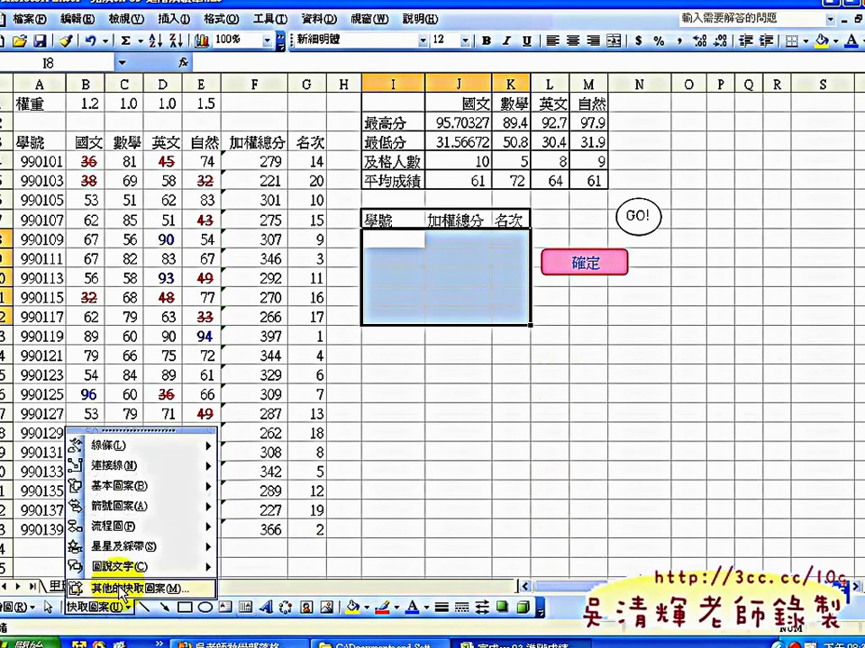
mouse_move(164, 489)
left_click(251, 512)
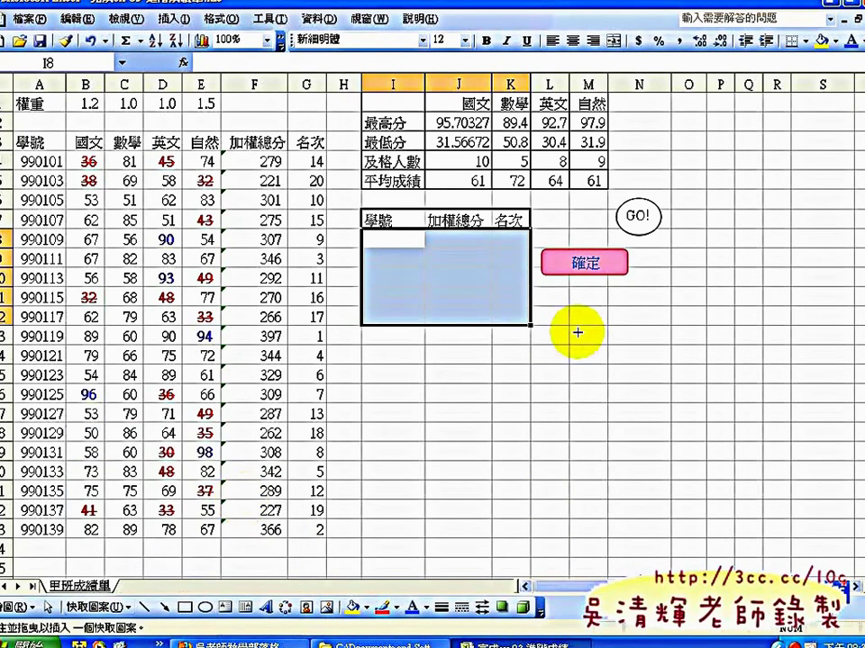
left_click_drag(544, 286, 623, 308)
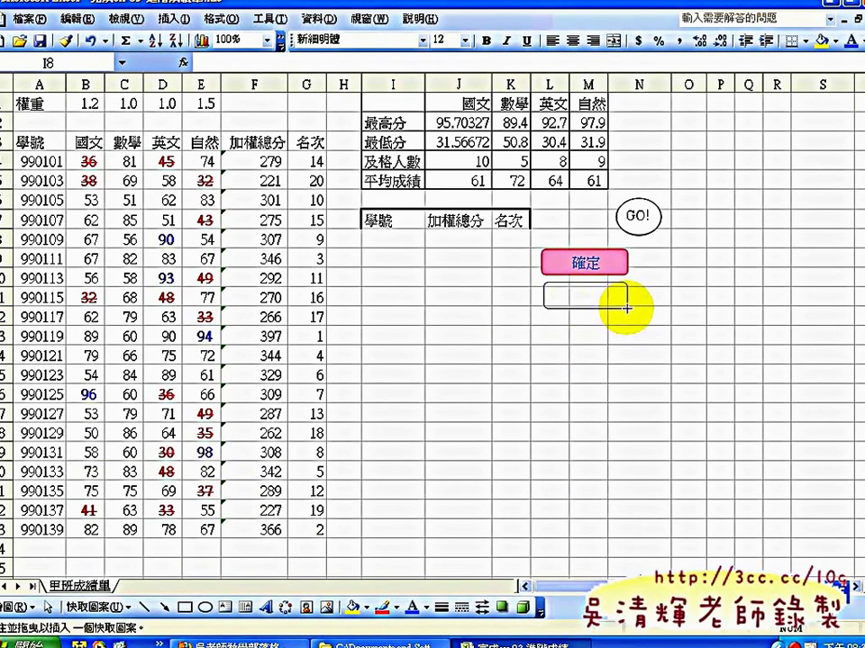
- Give the new rectangle a light yellow fill and a green outline, ready for text
left_click(363, 607)
left_click(387, 541)
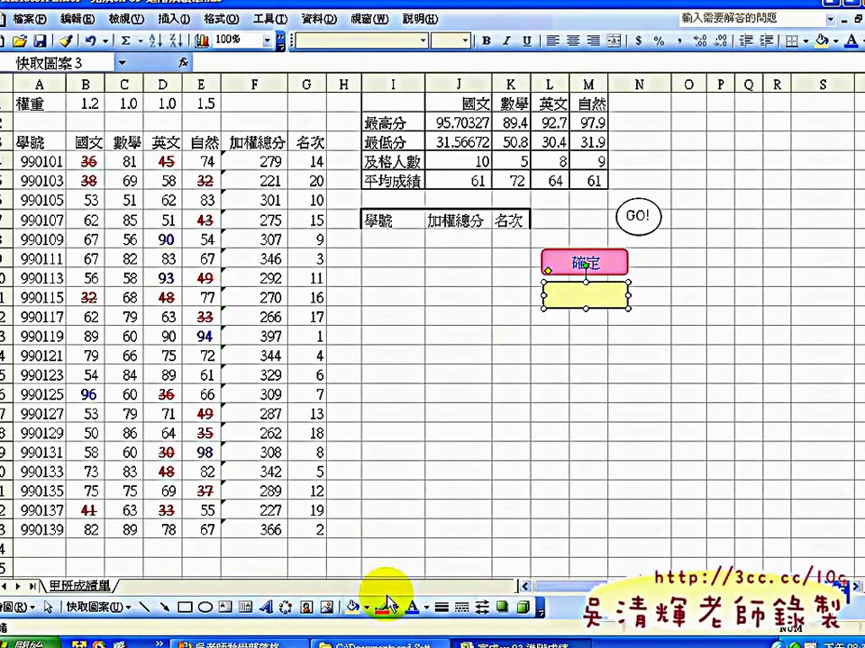
left_click(395, 609)
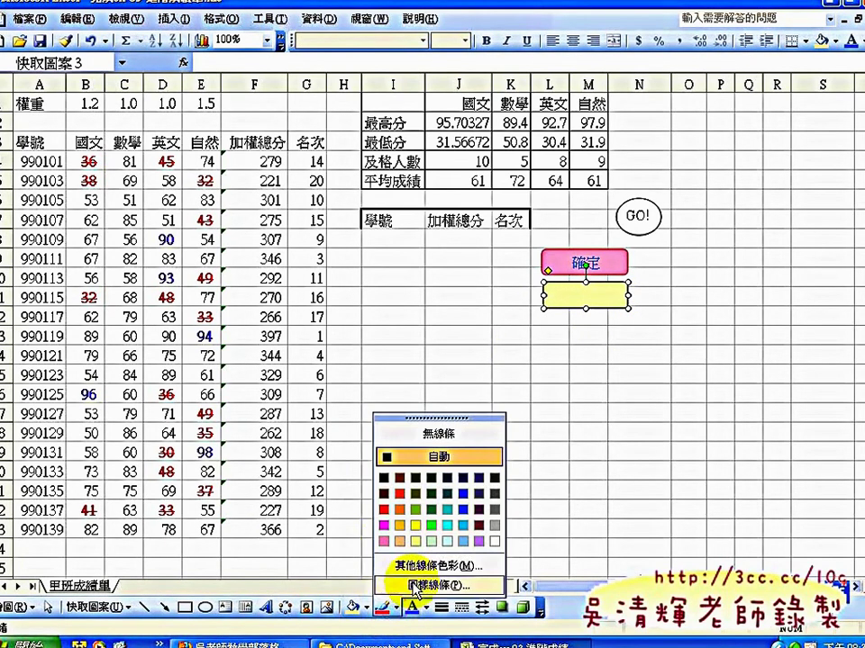
left_click(448, 543)
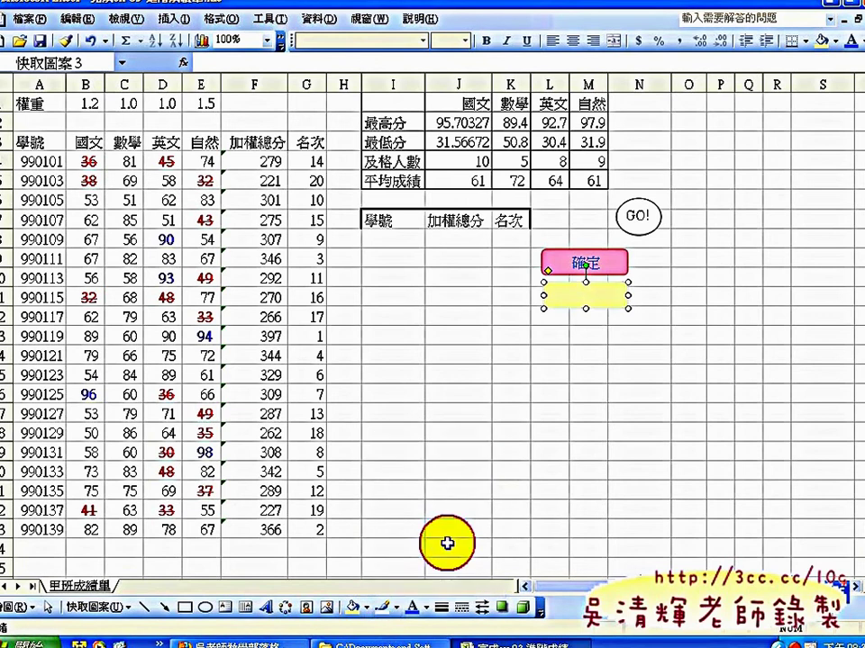
right_click(589, 297)
left_click(633, 389)
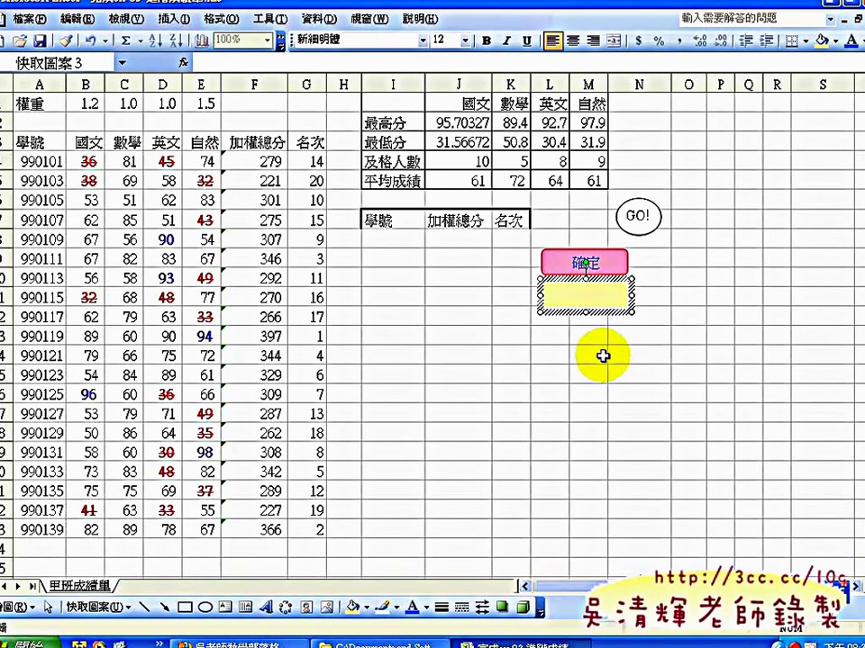
- Label the yellow rectangle 清除, centred, with green font colour
left_click(582, 44)
type("清")
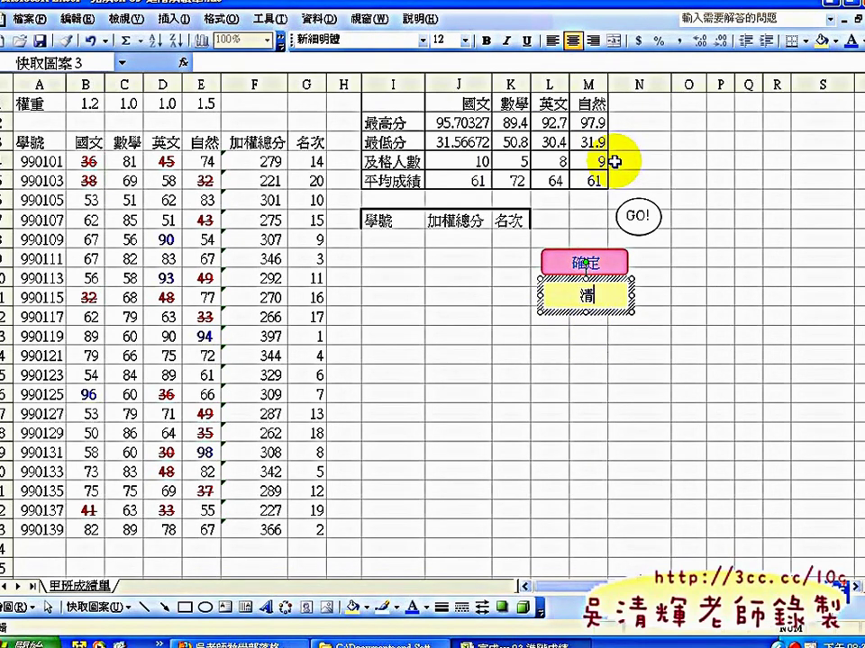
type("除")
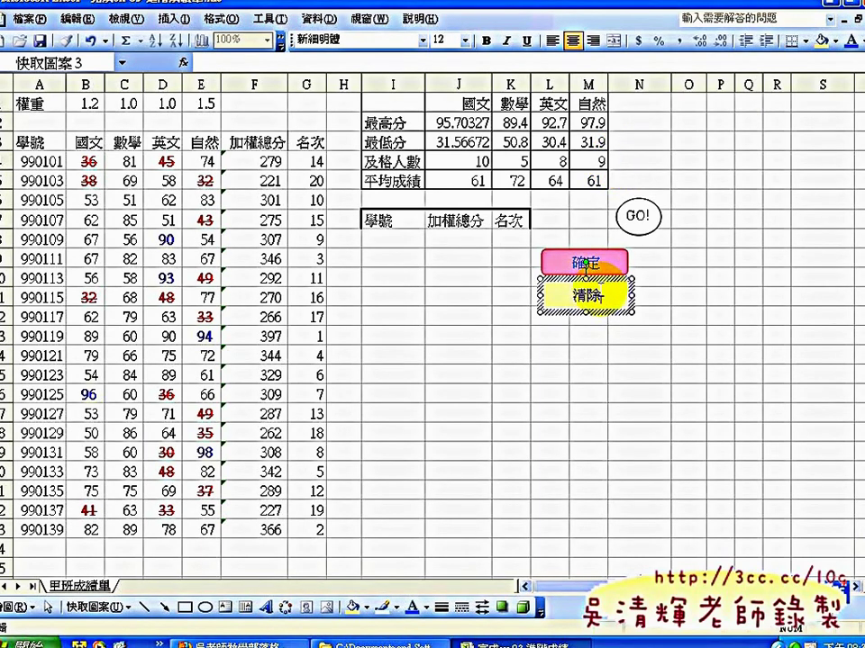
key("shift+Home")
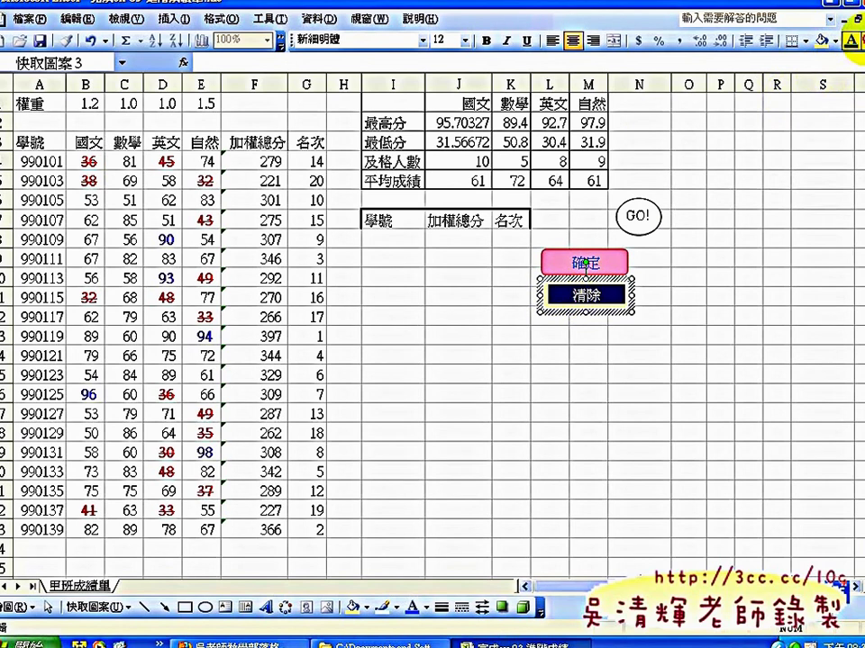
left_click(860, 41)
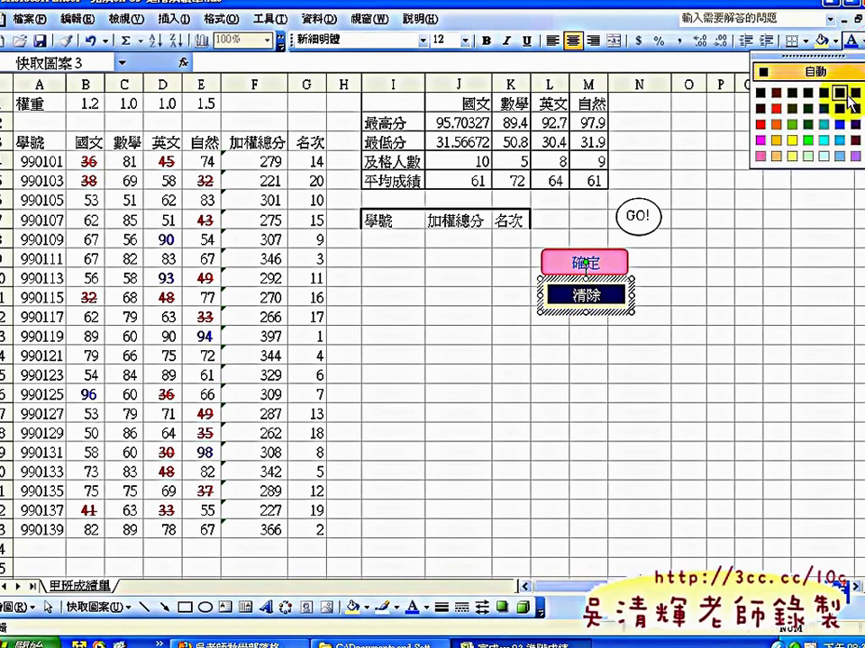
left_click(793, 125)
left_click(835, 42)
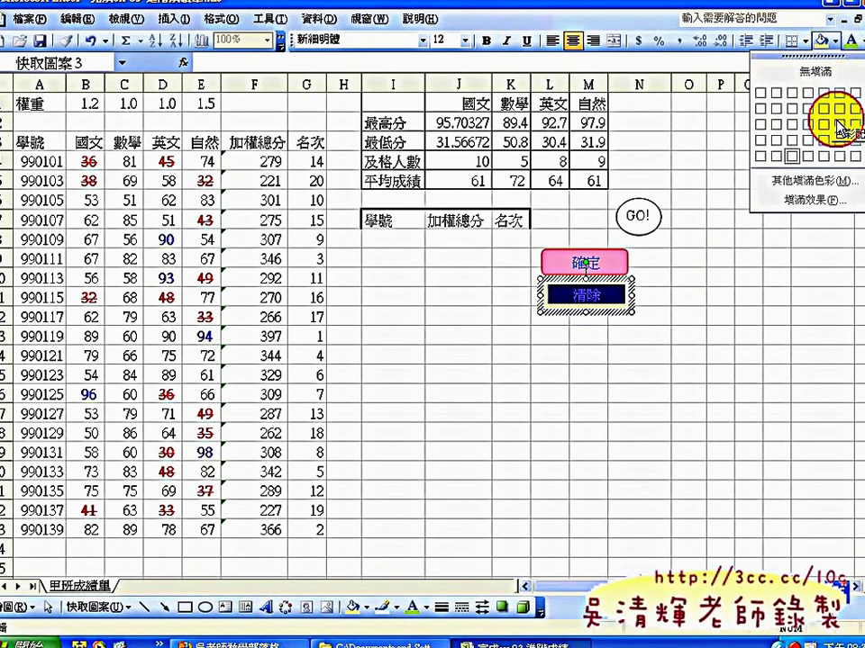
left_click(855, 41)
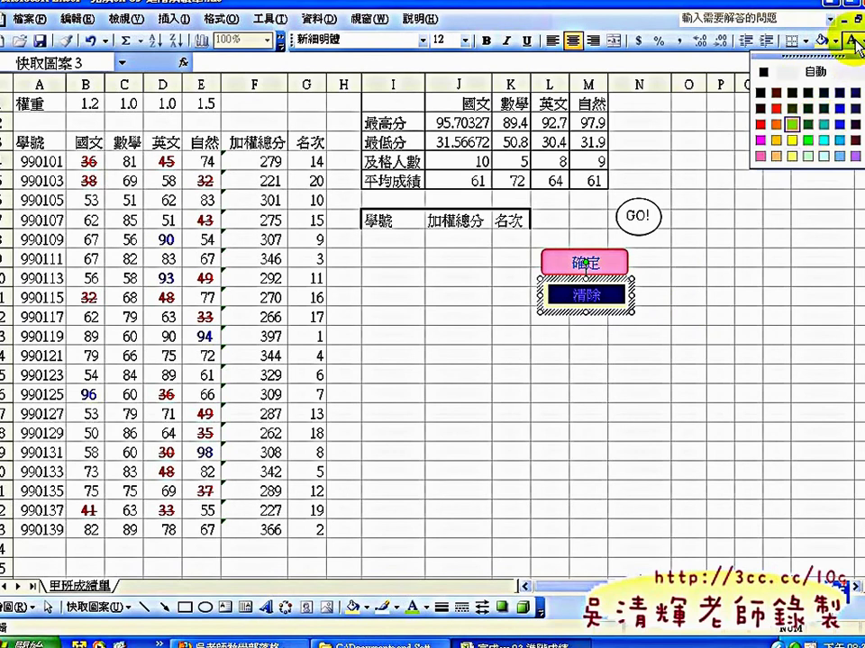
left_click(810, 127)
left_click(688, 315)
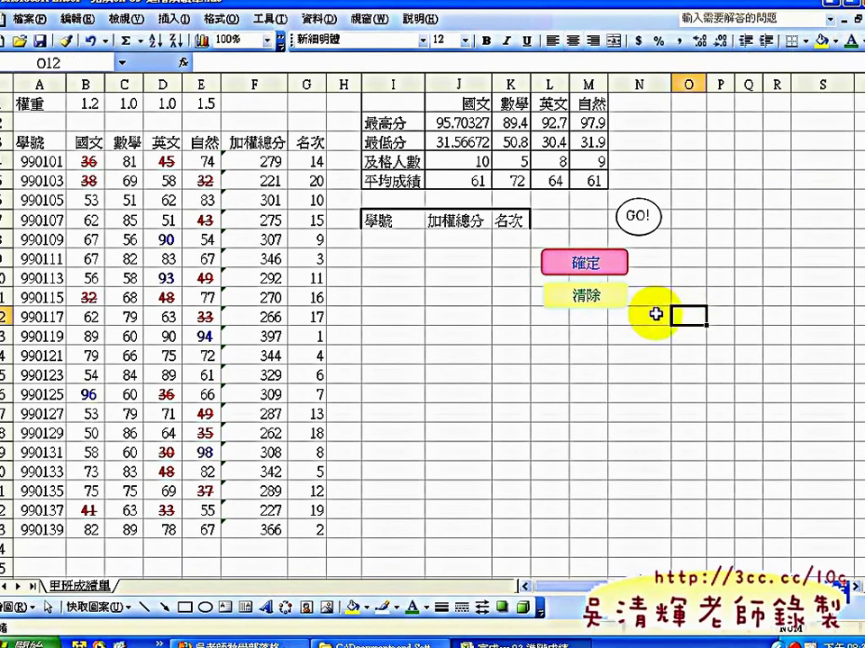
left_click(610, 289)
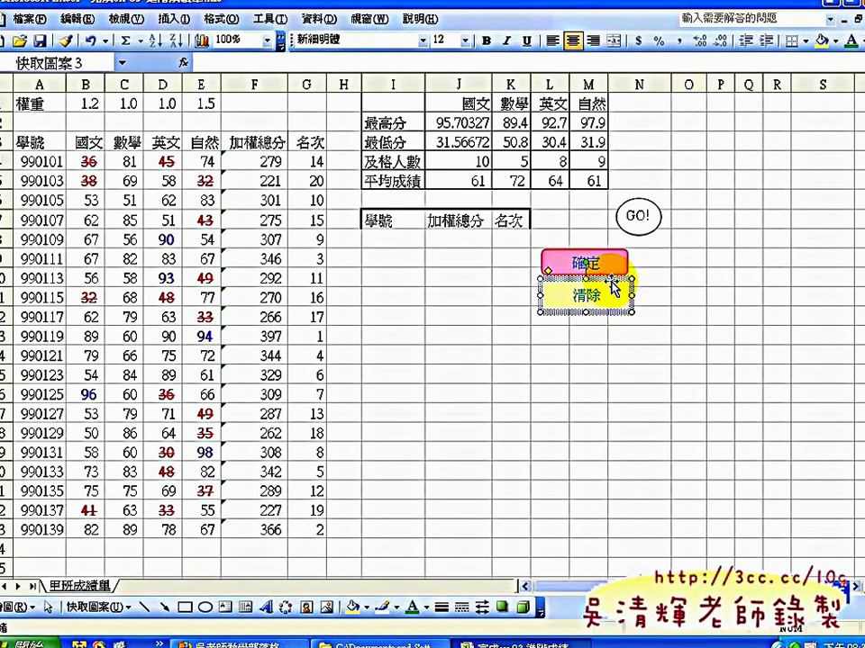
- Assign Macro3 to the yellow 清除 button
right_click(612, 287)
left_click(675, 440)
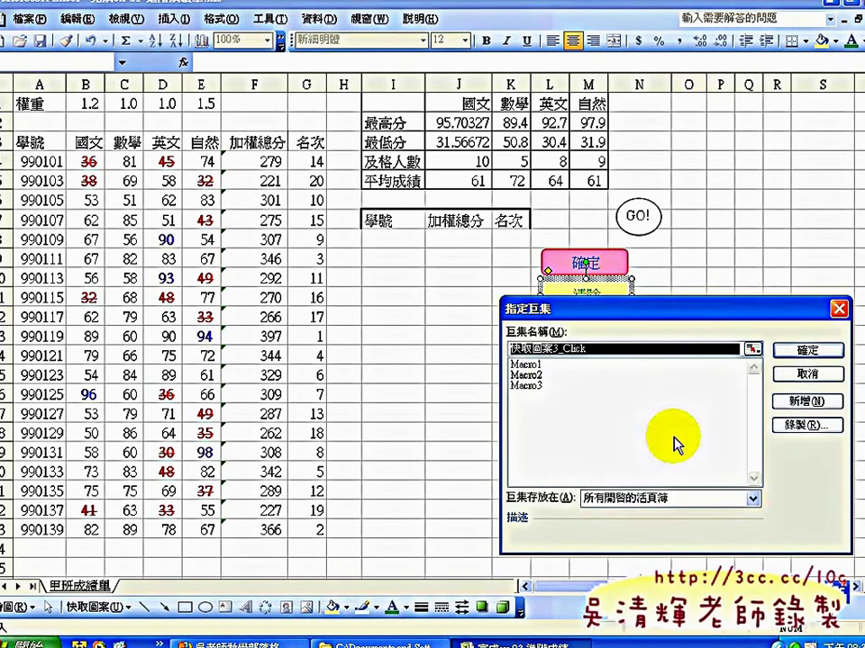
left_click(545, 386)
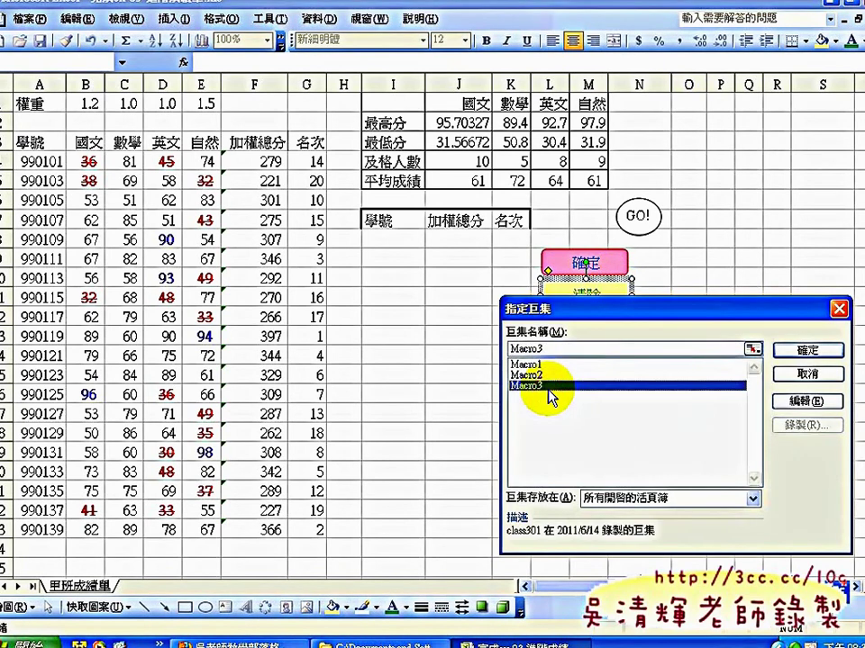
left_click(799, 350)
- Test the buttons twice: 確定 fills the top-5 table and 清除 empties it
left_click(642, 353)
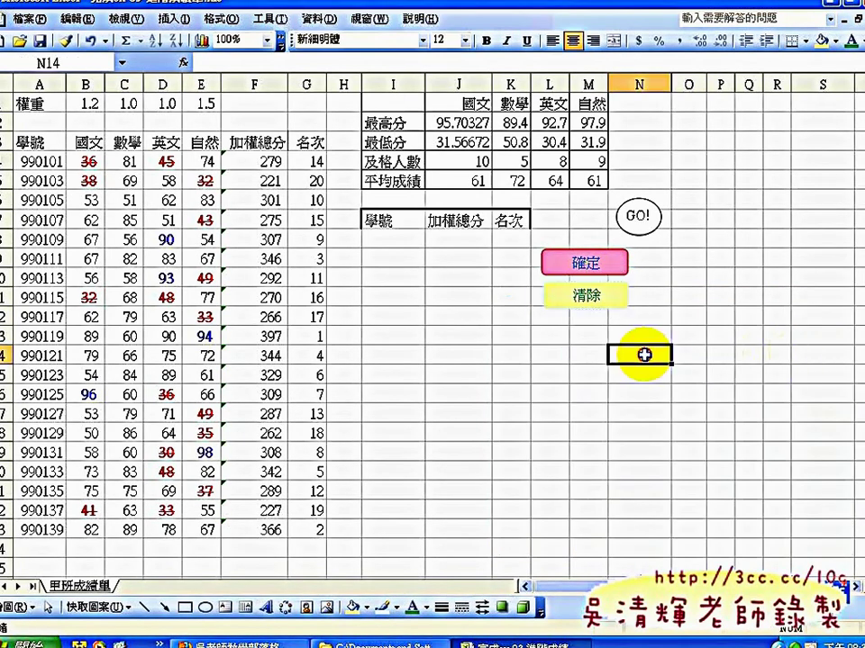
left_click(591, 271)
left_click(587, 295)
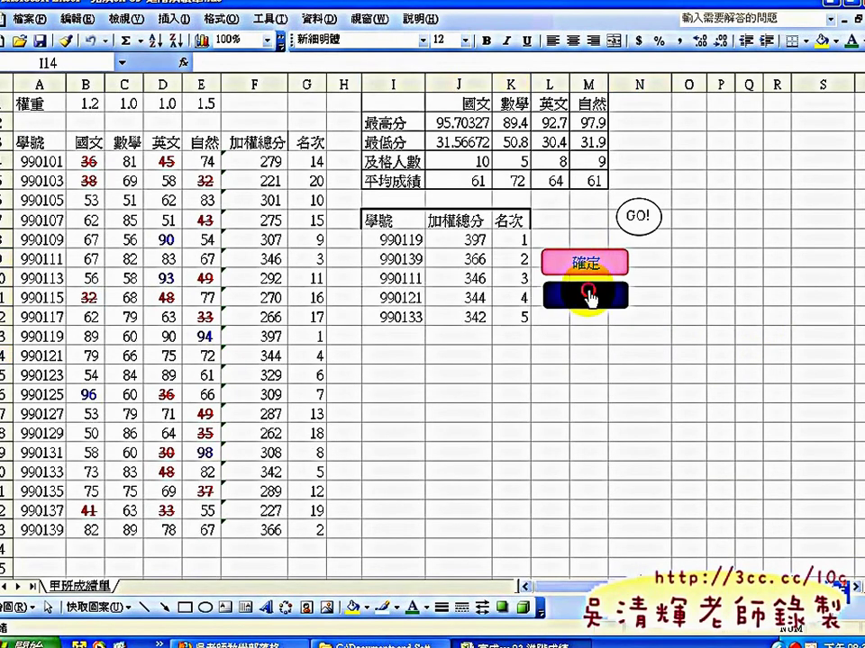
left_click(595, 267)
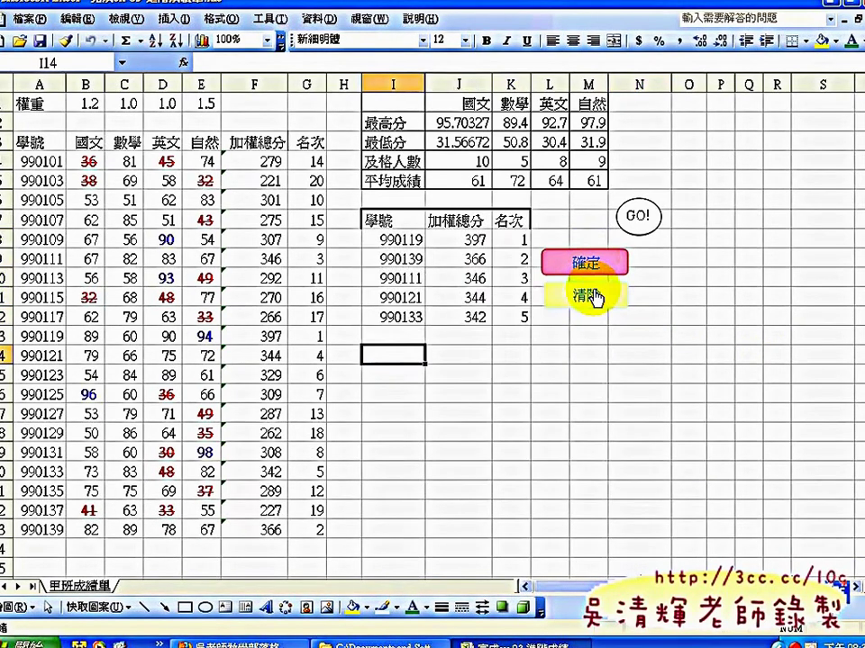
left_click(595, 296)
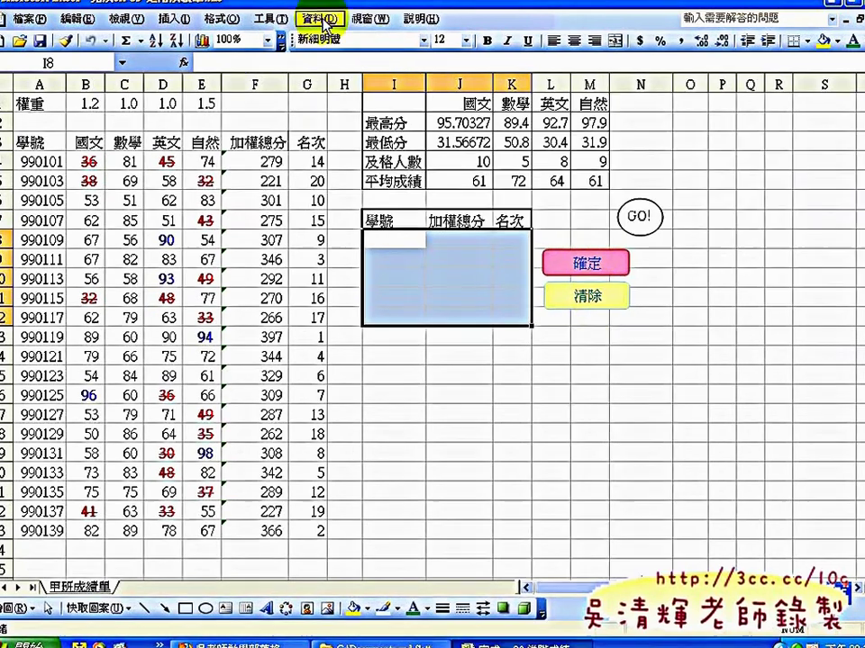
- Open the Macros list and select Macro3
left_click(270, 18)
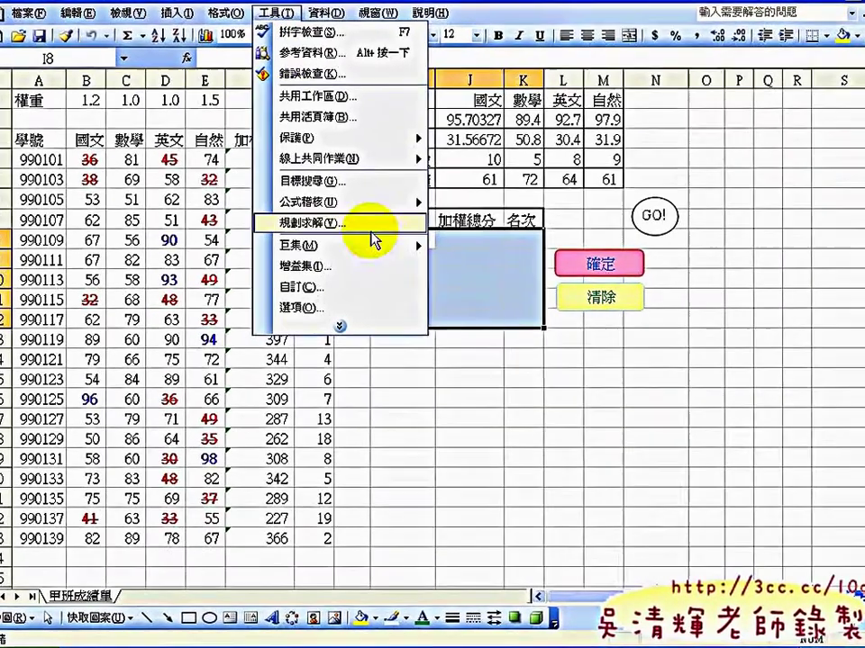
mouse_move(409, 247)
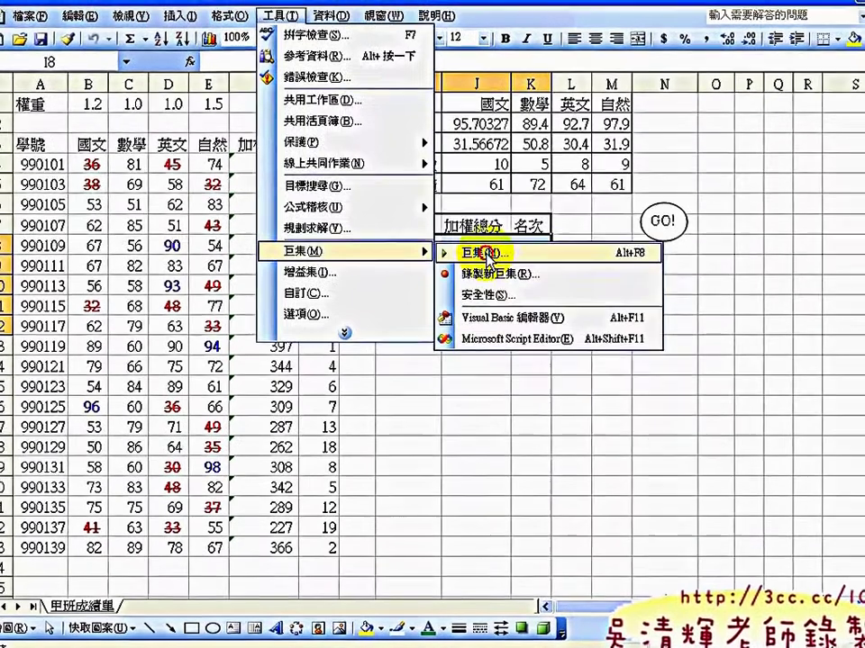
left_click(486, 254)
left_click(338, 274)
- Open Macro3 in the Visual Basic Editor and highlight its two lines clearing I8:K12
left_click(631, 326)
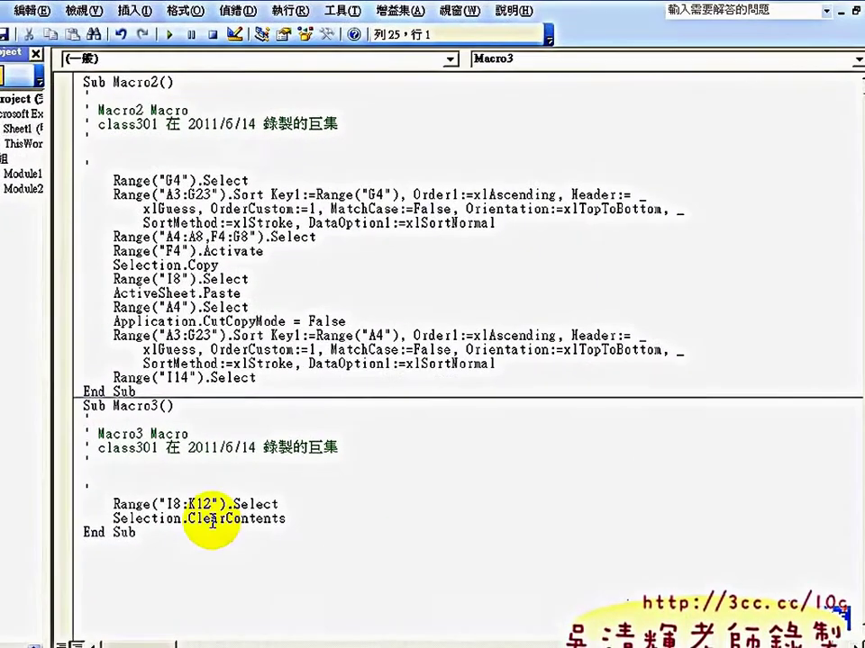
left_click_drag(114, 504, 300, 519)
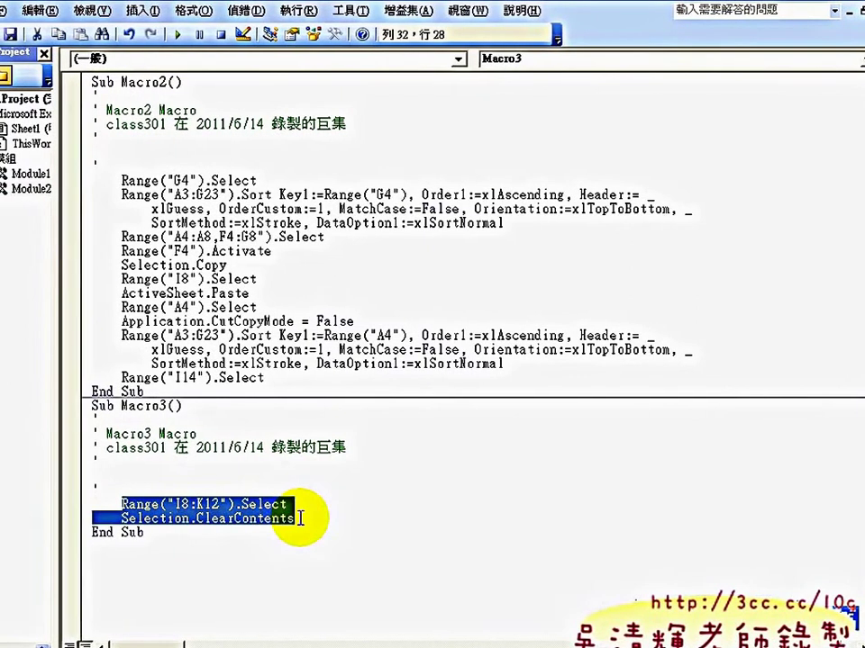